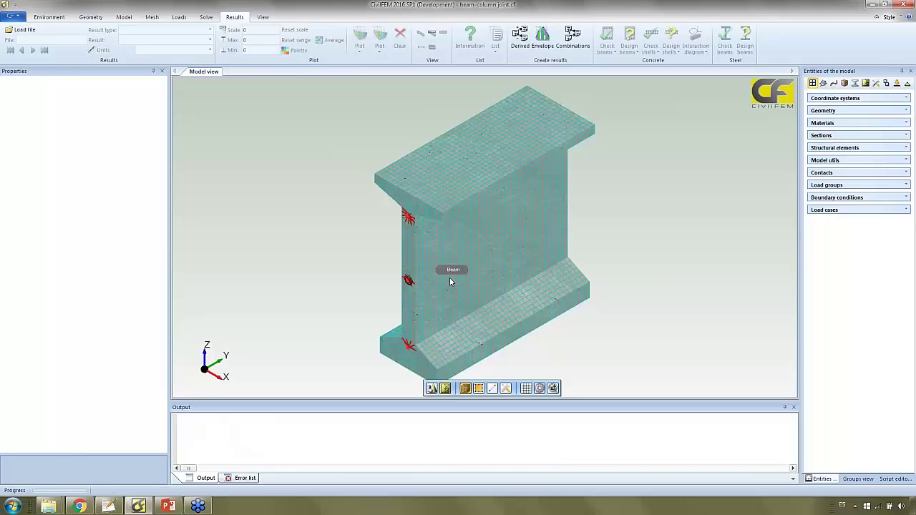
# Hide the 3D solid concrete beam in the model view.
pyautogui.moveTo(454, 301); pyautogui.dragTo(434, 324, button='middle')
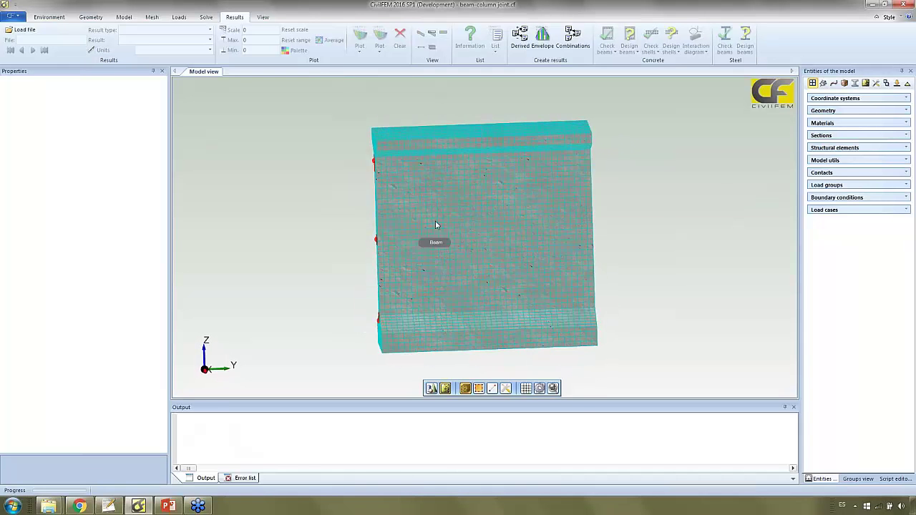
pyautogui.moveTo(446, 240); pyautogui.dragTo(456, 246, button='middle')
pyautogui.moveTo(403, 295); pyautogui.dragTo(372, 276, button='middle')
pyautogui.moveTo(514, 279); pyautogui.dragTo(484, 247, button='middle')
pyautogui.click(484, 248)
pyautogui.click(226, 41)
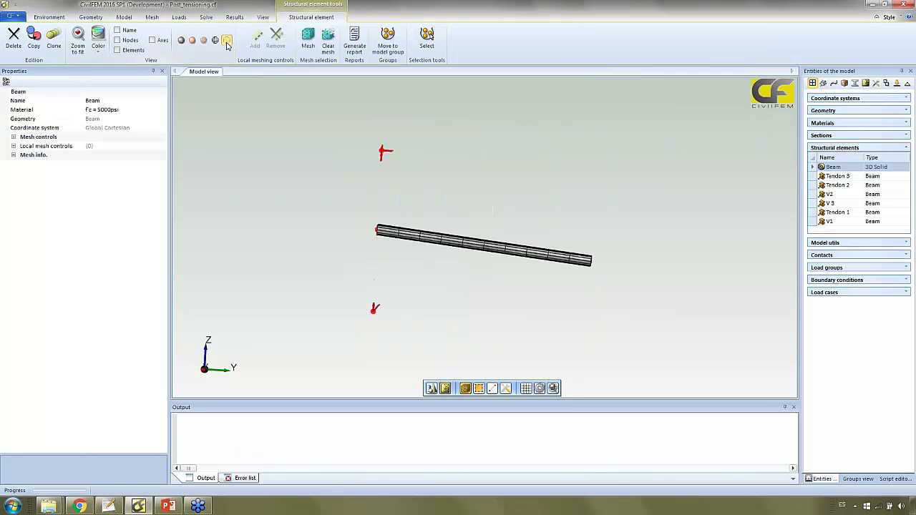
# Display Tendon 1, 2 and 3 and V1, V2 and V3 as solids and inspect the three tendon lines.
pyautogui.click(831, 176)
pyautogui.keyDown('shift'); pyautogui.click(842, 222); pyautogui.keyUp('shift')
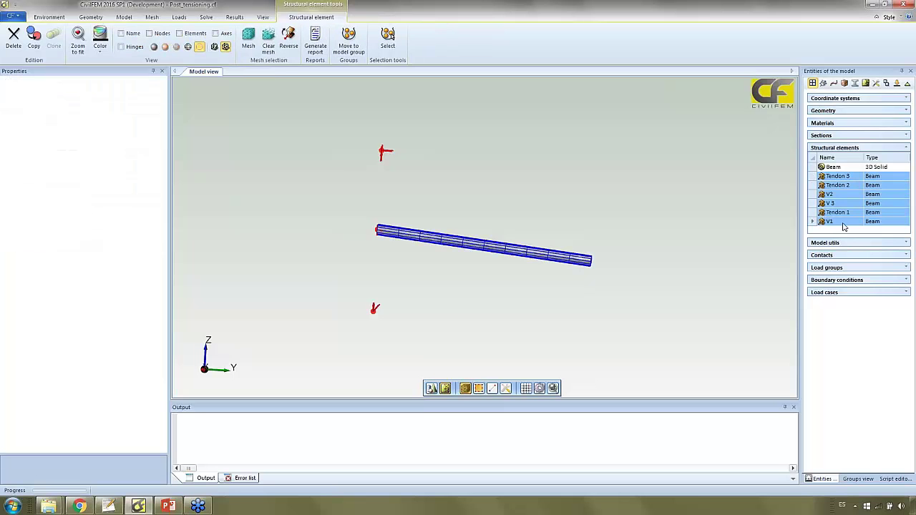
pyautogui.click(155, 47)
pyautogui.moveTo(640, 205); pyautogui.dragTo(604, 276, button='middle')
pyautogui.click(515, 227)
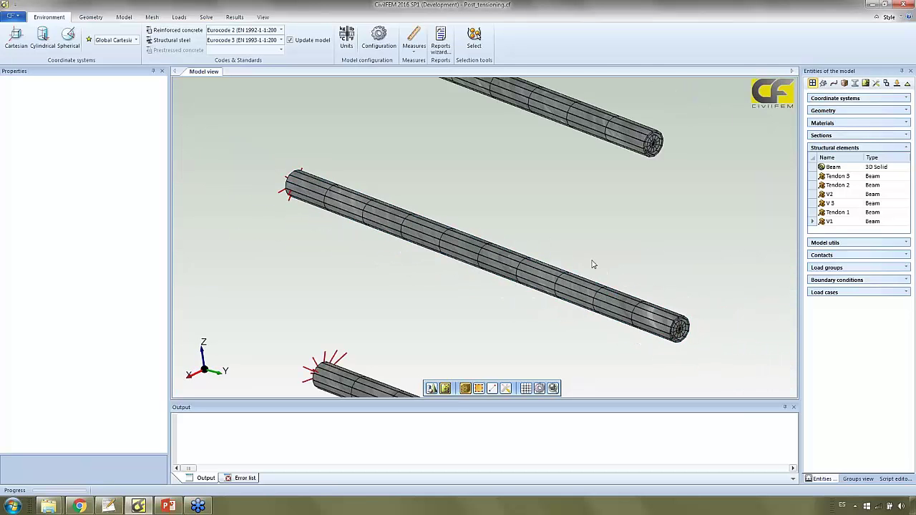
pyautogui.moveTo(588, 247); pyautogui.dragTo(499, 310, button='middle')
pyautogui.scroll(-3, 499, 310)
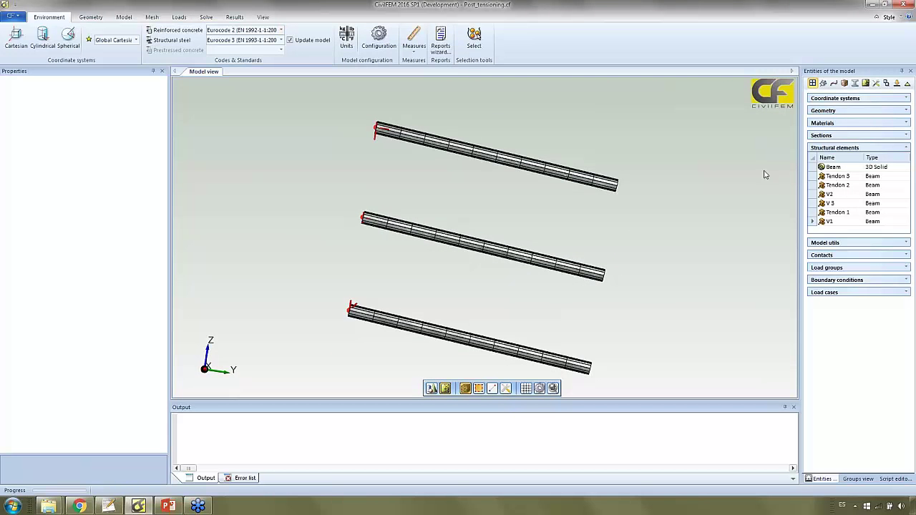
# Show all structural elements, including the concrete beam, and inspect the girder with the tendon ends on both faces.
pyautogui.click(814, 162)
pyautogui.click(154, 46)
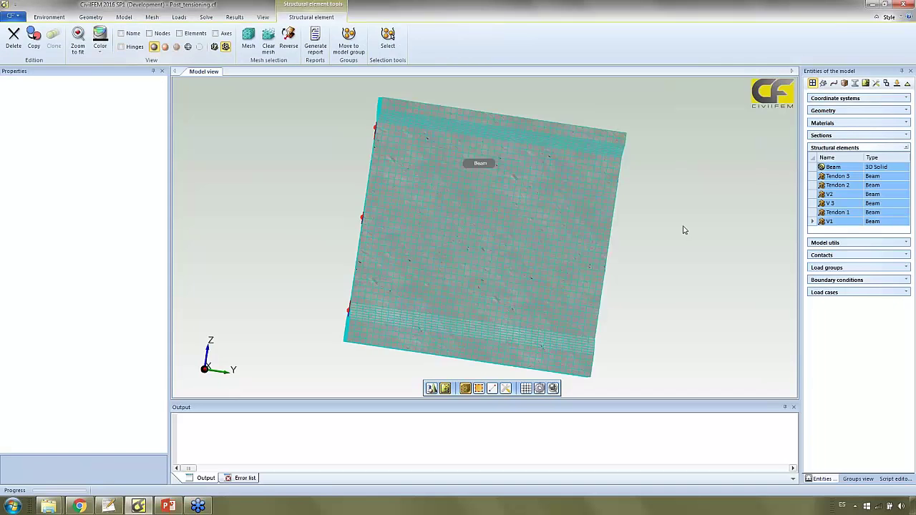
pyautogui.moveTo(605, 212); pyautogui.dragTo(460, 280, button='middle')
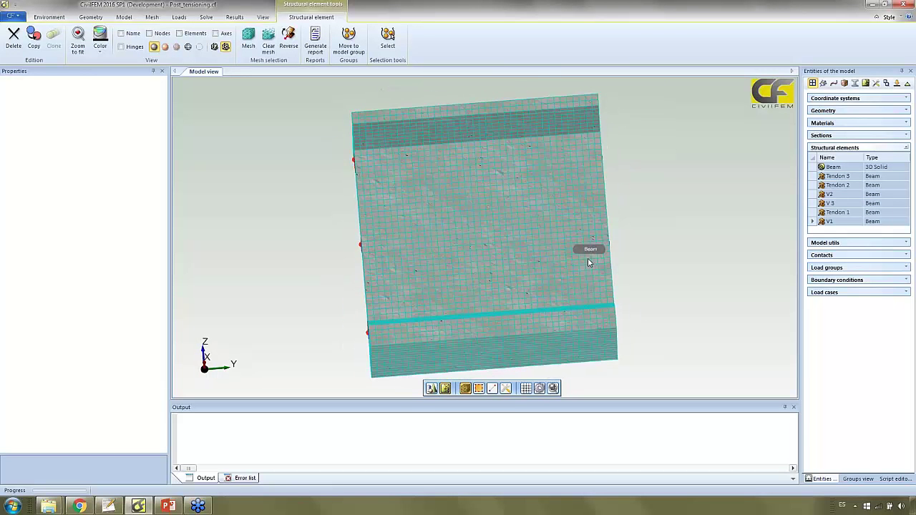
pyautogui.moveTo(584, 263)
pyautogui.mouseDown(button='middle')
pyautogui.moveTo(539, 278)
pyautogui.moveTo(585, 256)
pyautogui.mouseUp(button='middle')
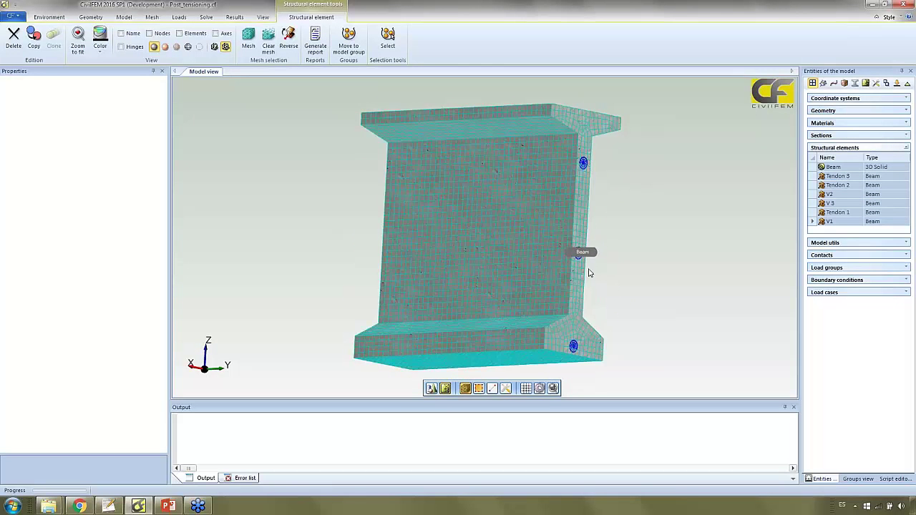
pyautogui.moveTo(534, 293); pyautogui.dragTo(575, 297, button='middle')
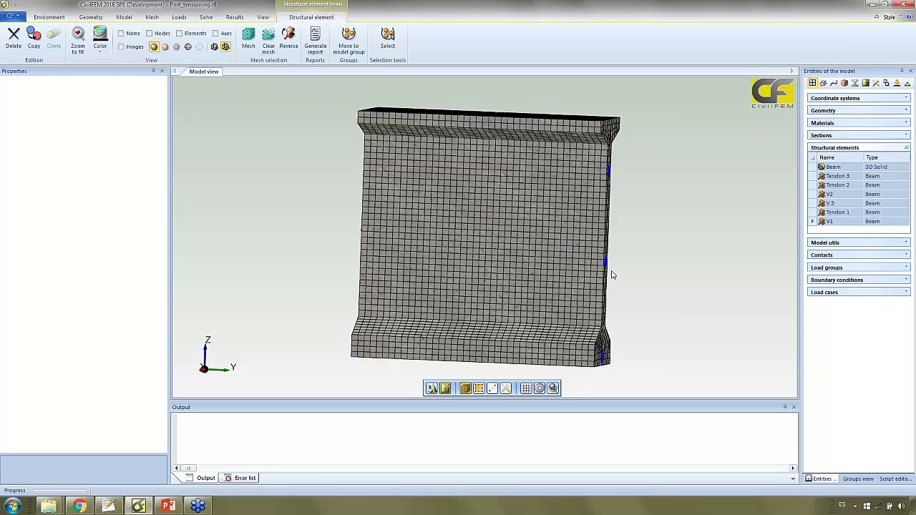
pyautogui.moveTo(584, 266); pyautogui.dragTo(572, 266, button='middle')
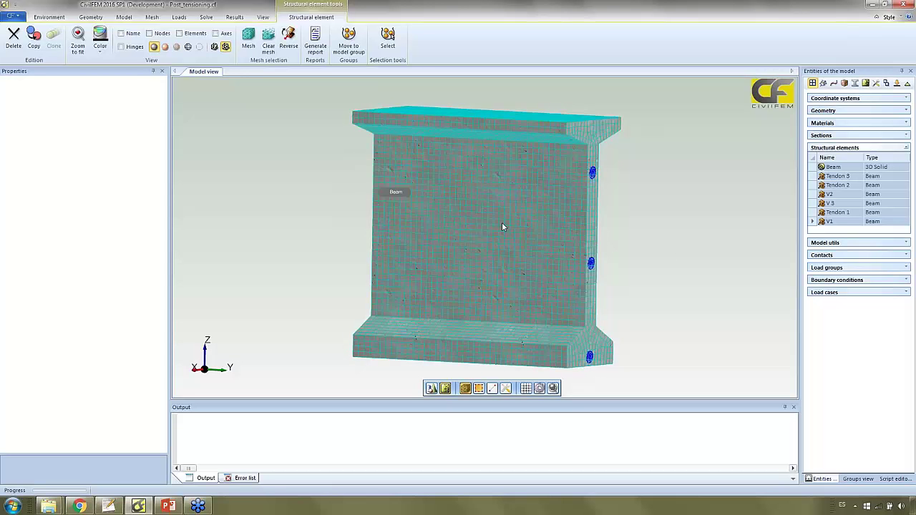
pyautogui.moveTo(573, 264); pyautogui.dragTo(607, 264, button='middle')
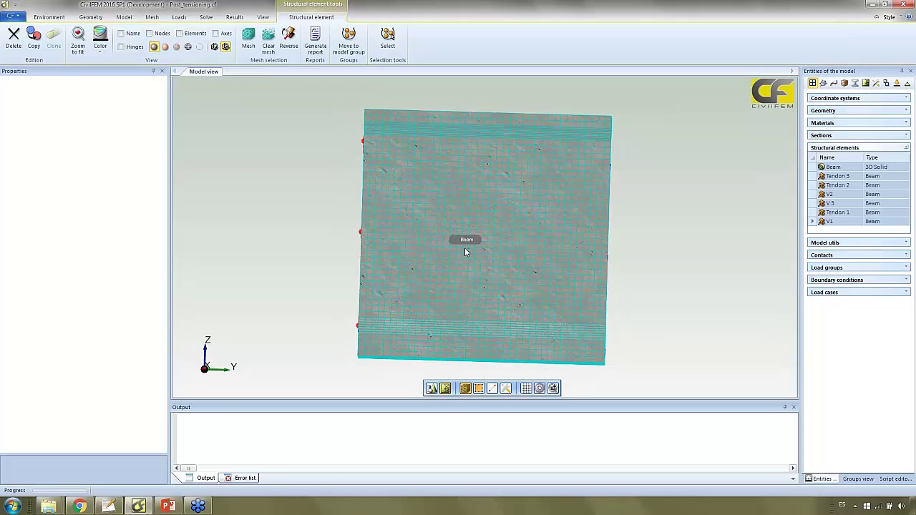
pyautogui.moveTo(484, 241)
pyautogui.mouseDown(button='middle')
pyautogui.moveTo(508, 251)
pyautogui.moveTo(473, 256)
pyautogui.moveTo(524, 262)
pyautogui.moveTo(507, 262)
pyautogui.moveTo(483, 211)
pyautogui.moveTo(482, 219)
pyautogui.moveTo(384, 242)
pyautogui.moveTo(375, 227)
pyautogui.mouseUp(button='middle')
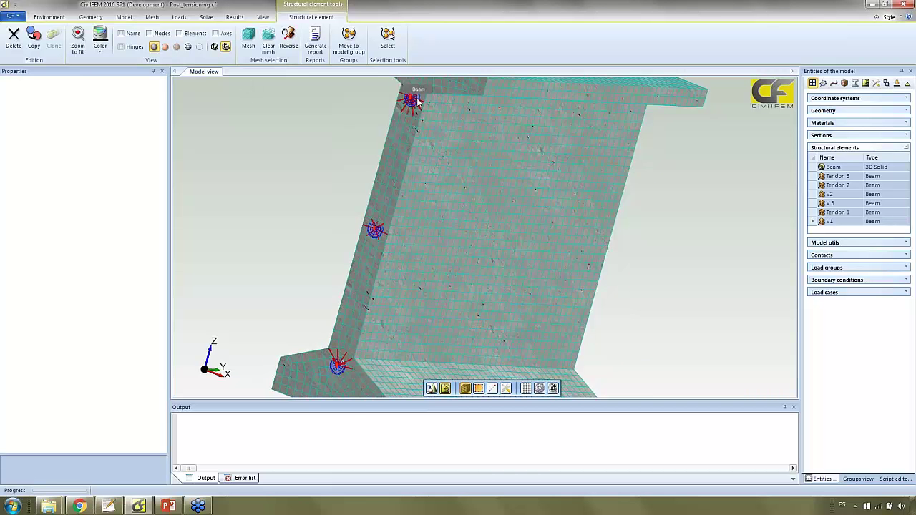
pyautogui.click(128, 23)
pyautogui.click(152, 17)
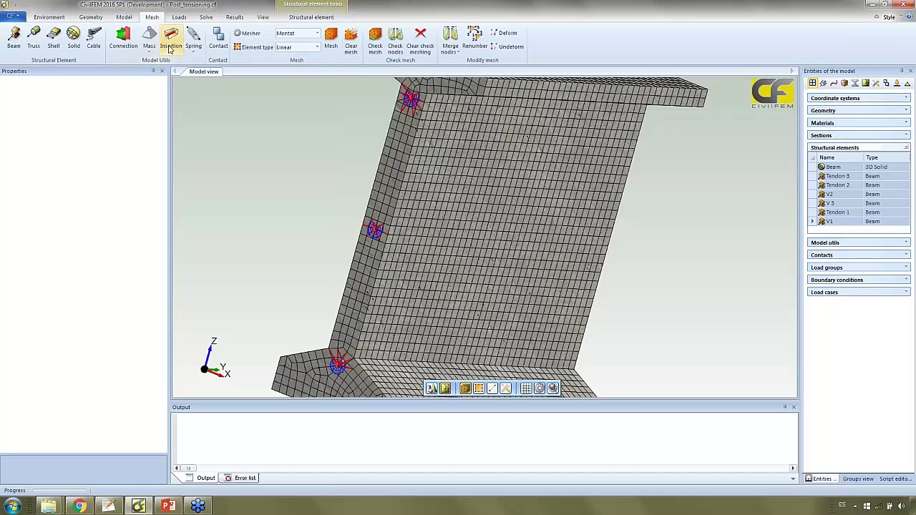
pyautogui.click(123, 45)
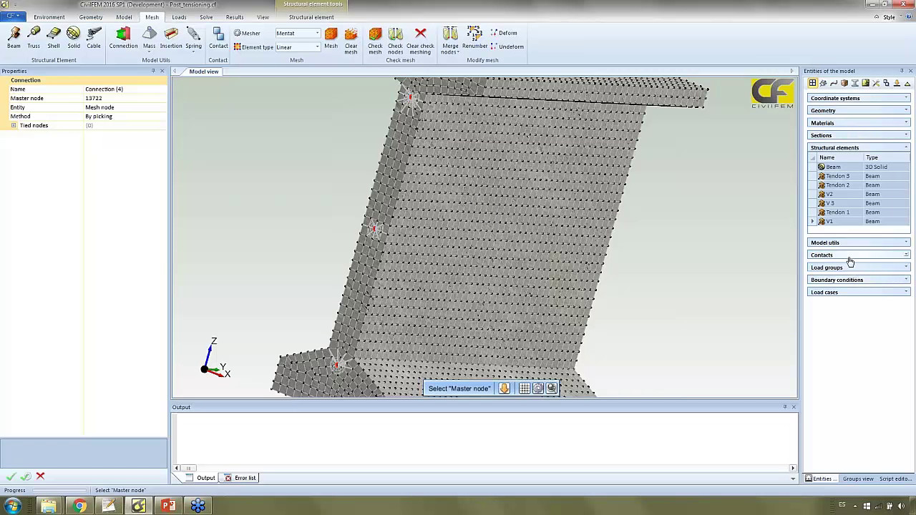
pyautogui.click(40, 478)
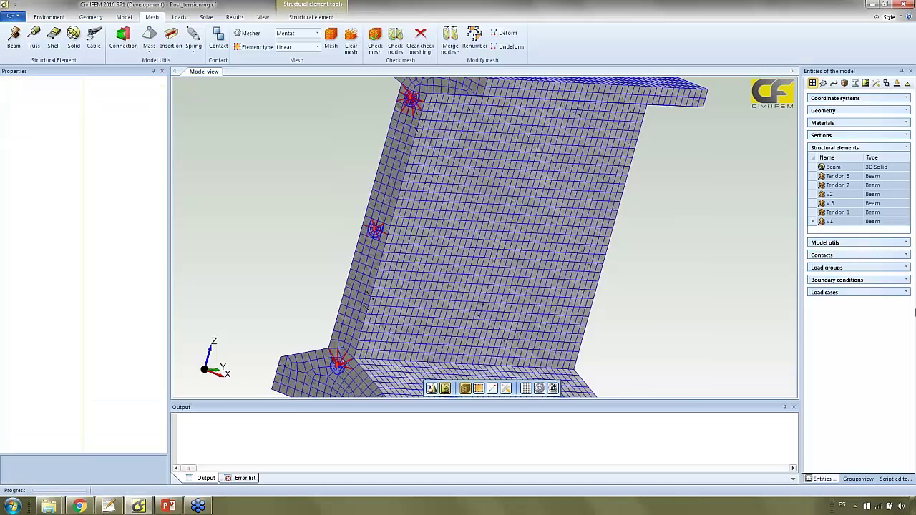
# Review the tie settings of Connection (2) and choose Rigid for its Ux degree of freedom.
pyautogui.click(845, 244)
pyautogui.click(842, 282)
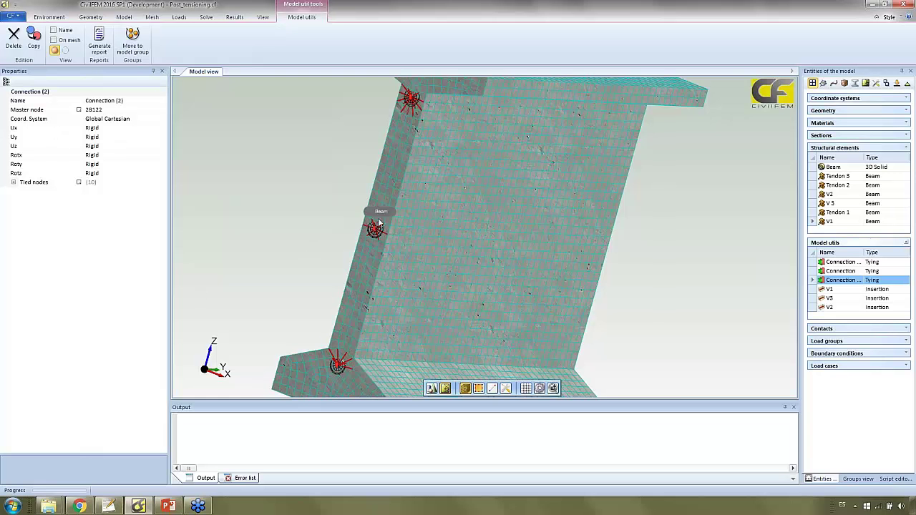
pyautogui.click(120, 131)
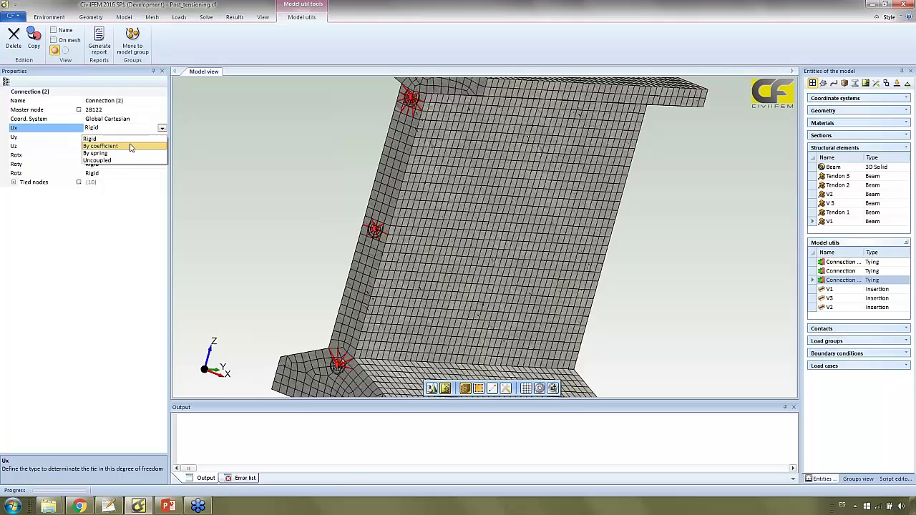
pyautogui.click(108, 139)
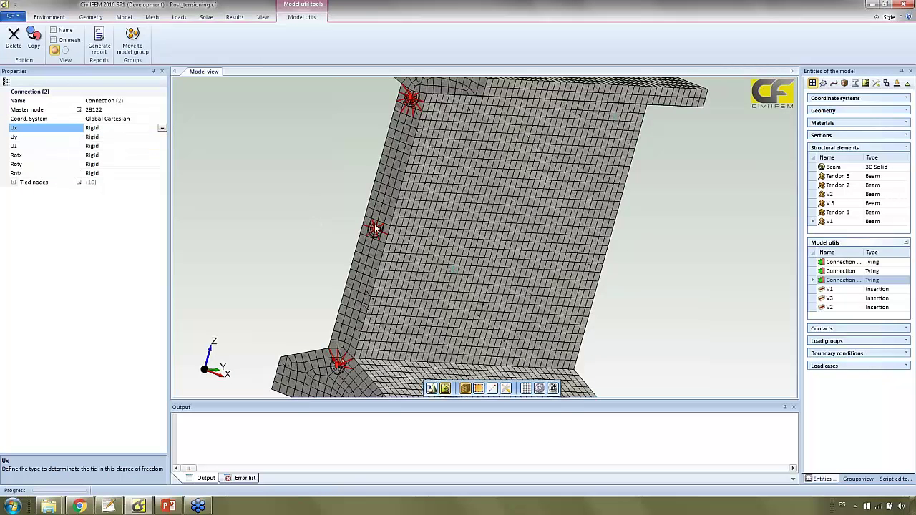
# Examine the tendon connections and the duct ends on both end faces of the girder.
pyautogui.moveTo(455, 310); pyautogui.dragTo(495, 298, button='middle')
pyautogui.moveTo(593, 282)
pyautogui.mouseDown(button='middle')
pyautogui.moveTo(583, 267)
pyautogui.moveTo(591, 269)
pyautogui.mouseUp(button='middle')
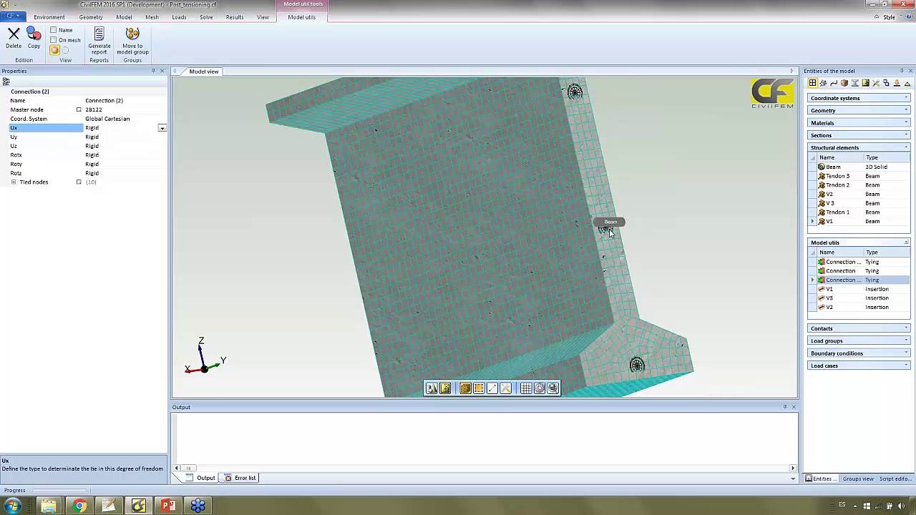
pyautogui.moveTo(609, 253); pyautogui.dragTo(628, 265, button='middle')
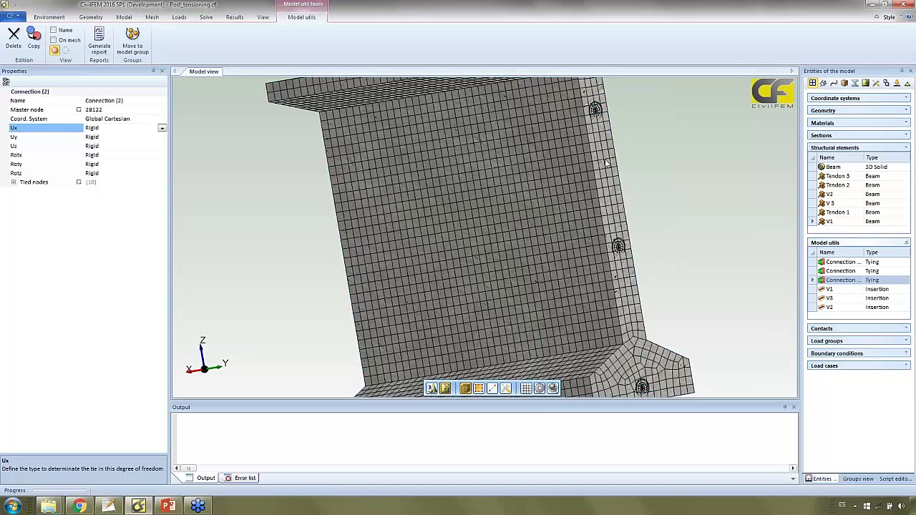
pyautogui.moveTo(498, 309); pyautogui.dragTo(336, 208, button='middle')
pyautogui.moveTo(620, 310); pyautogui.dragTo(604, 343, button='middle')
pyautogui.scroll(-3, 605, 343)
pyautogui.moveTo(528, 348); pyautogui.dragTo(594, 327, button='middle')
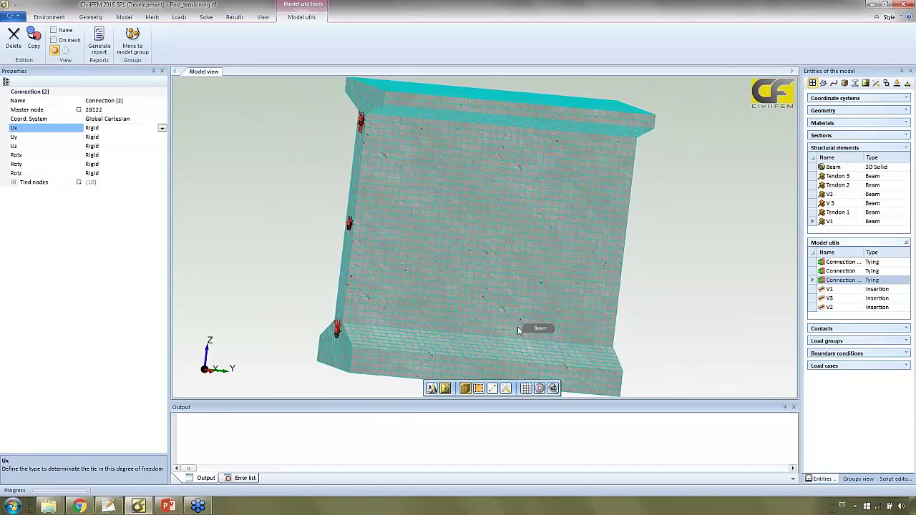
pyautogui.moveTo(401, 215); pyautogui.dragTo(244, 79, button='middle')
# Load the results file Pretens_8.rcf.
pyautogui.click(235, 18)
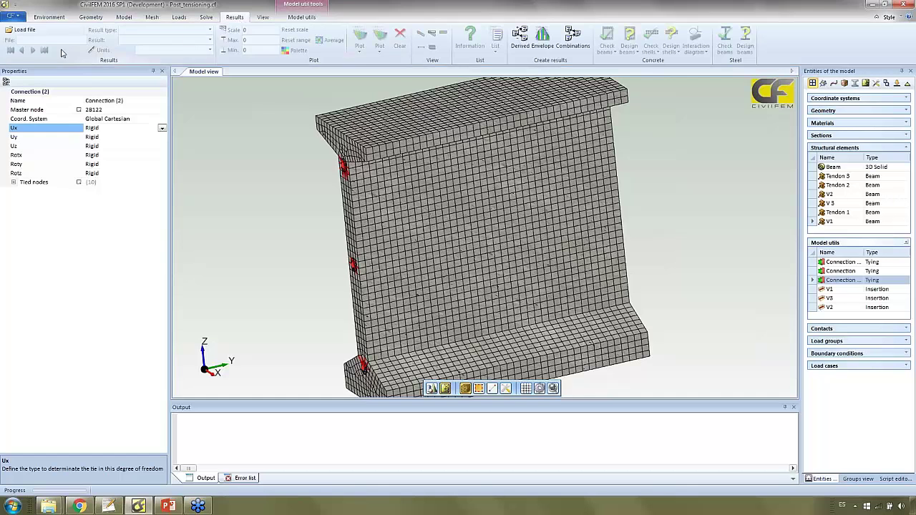
pyautogui.click(43, 32)
pyautogui.click(118, 147)
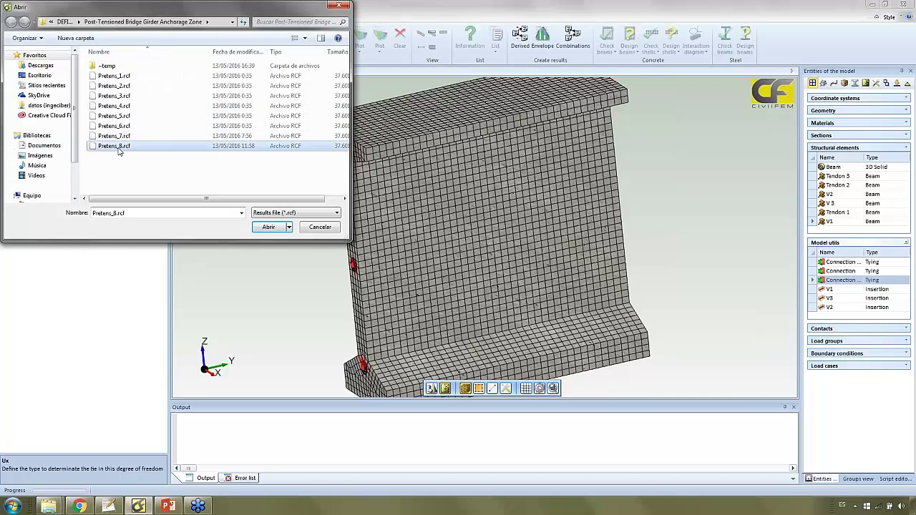
pyautogui.click(268, 227)
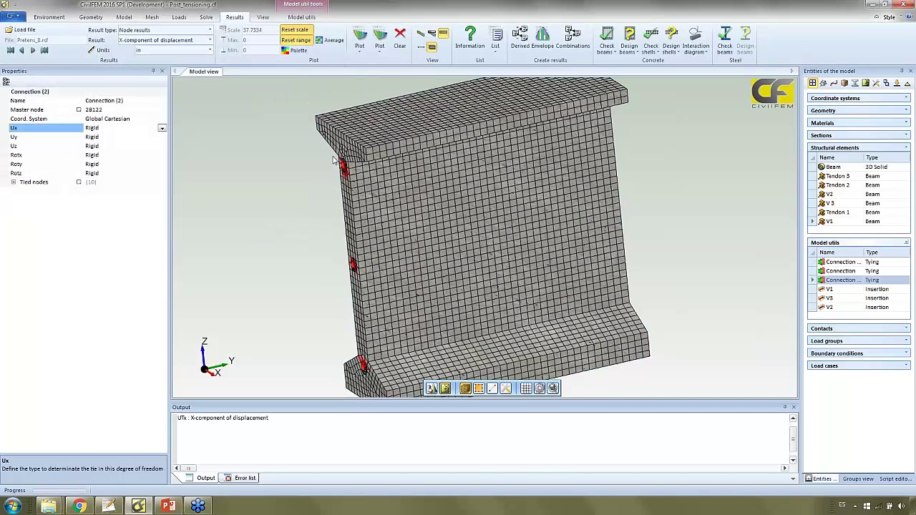
# Set the results to the element results type with von Mises equivalent stress.
pyautogui.click(209, 30)
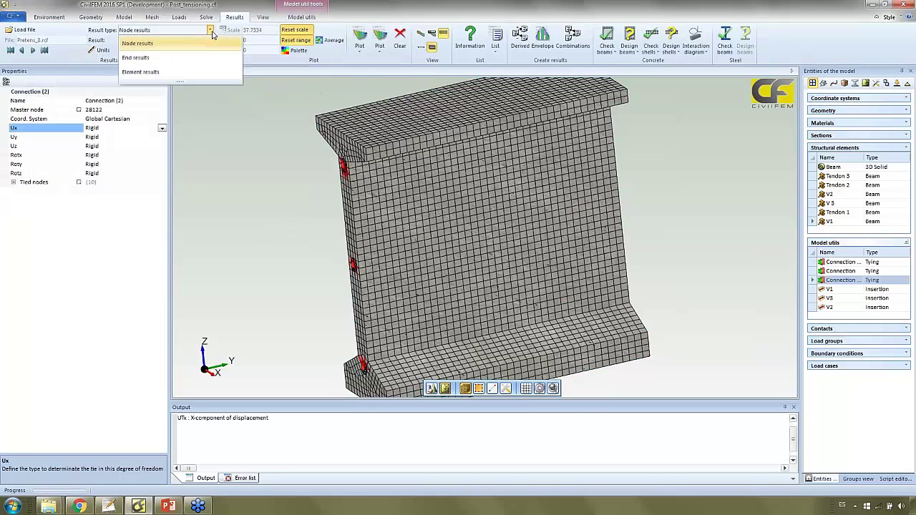
pyautogui.click(184, 71)
pyautogui.click(210, 41)
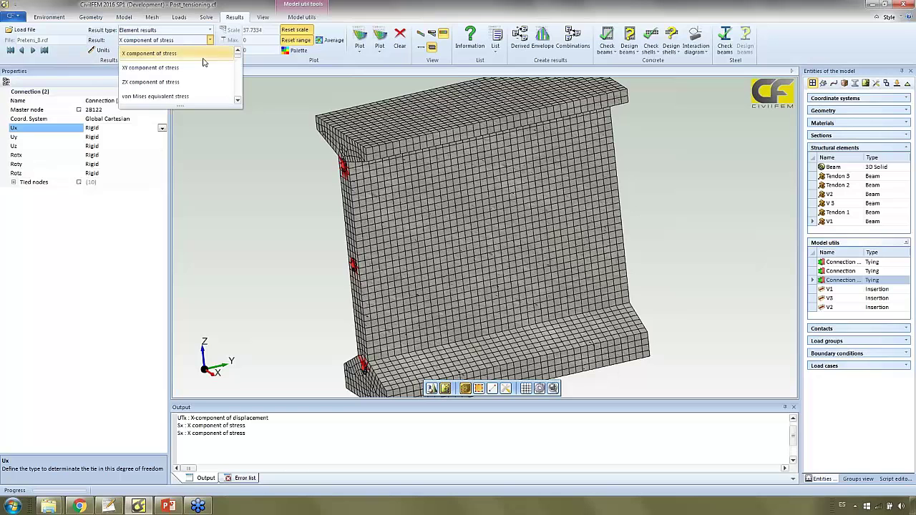
pyautogui.click(200, 87)
# Plot the von Mises stress on the whole model, including the tendons, and clear the plot.
pyautogui.click(359, 39)
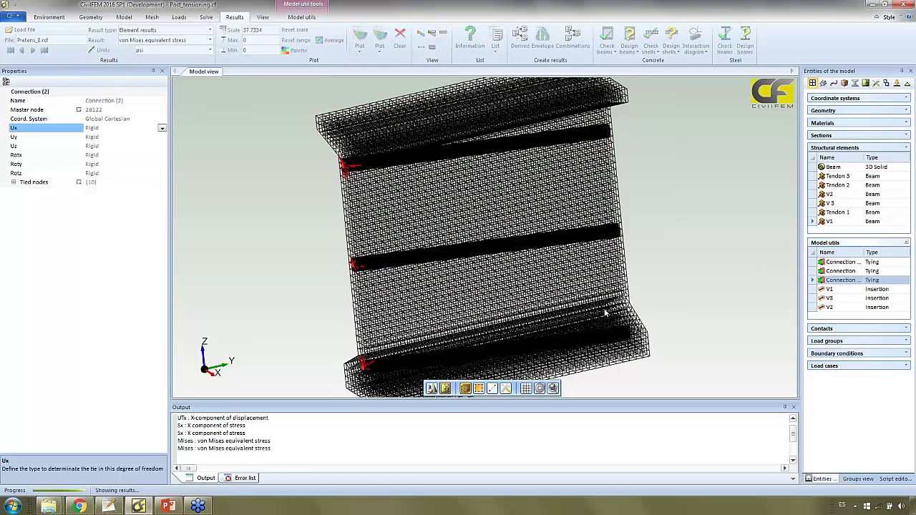
pyautogui.moveTo(460, 308); pyautogui.dragTo(534, 292, button='middle')
pyautogui.moveTo(481, 249); pyautogui.dragTo(583, 279, button='middle')
pyautogui.click(399, 39)
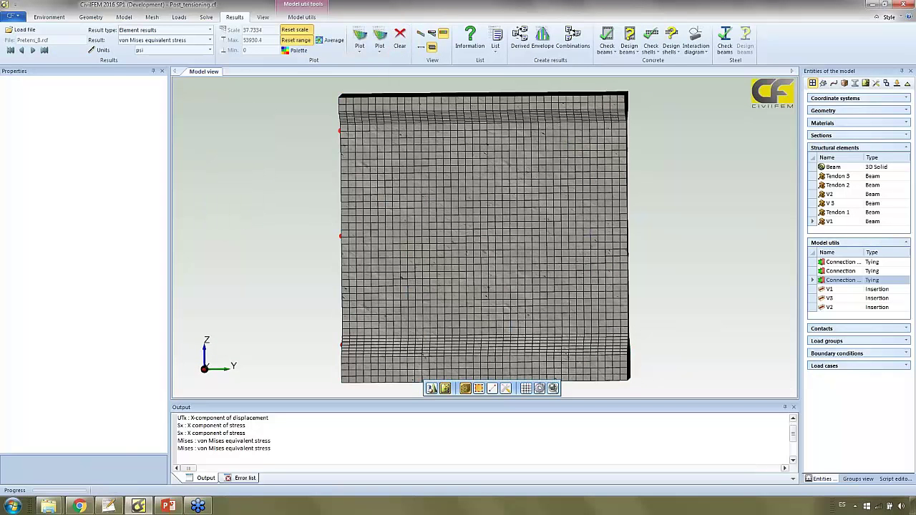
# Hide all tendon and V elements and plot the von Mises equivalent stress on the concrete beam only.
pyautogui.click(821, 178)
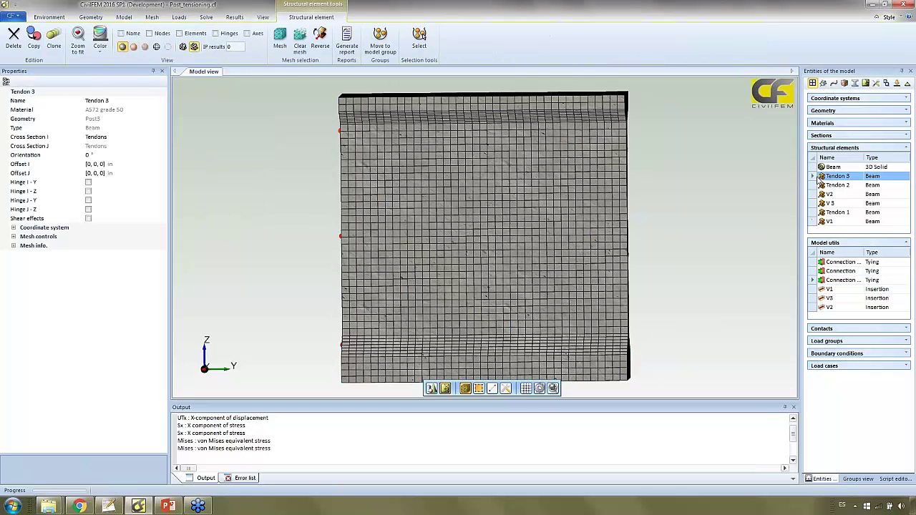
pyautogui.keyDown('shift'); pyautogui.click(826, 221); pyautogui.keyUp('shift')
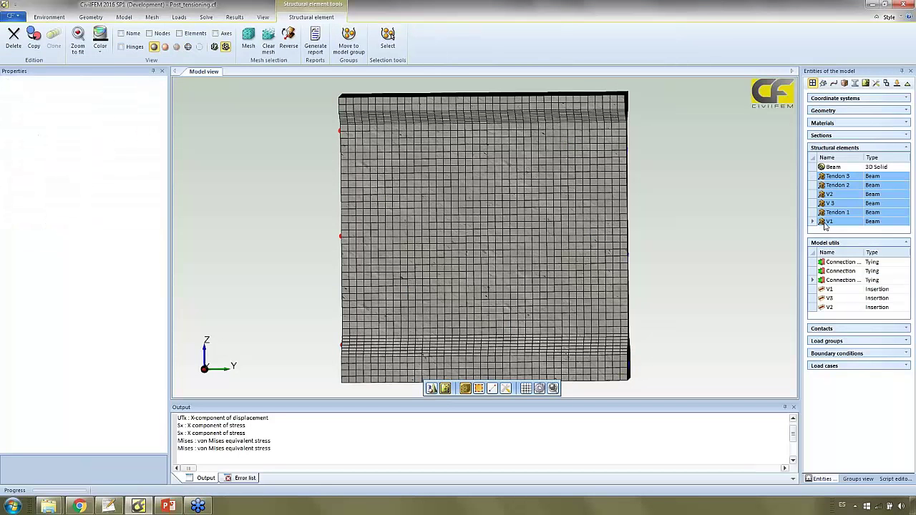
pyautogui.click(201, 48)
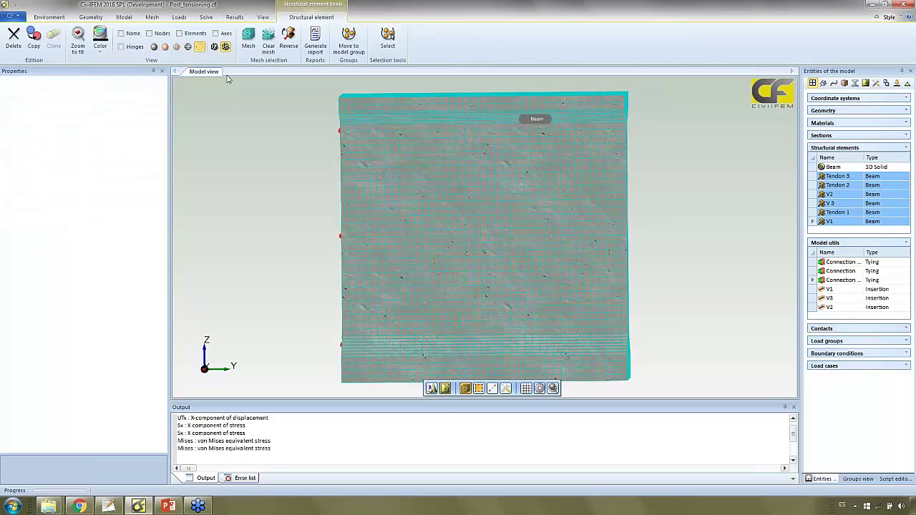
pyautogui.click(235, 16)
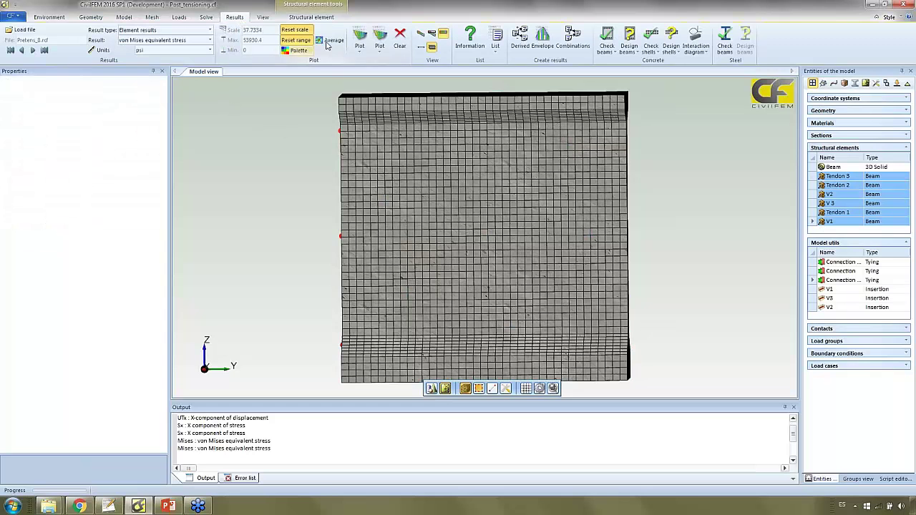
pyautogui.click(359, 34)
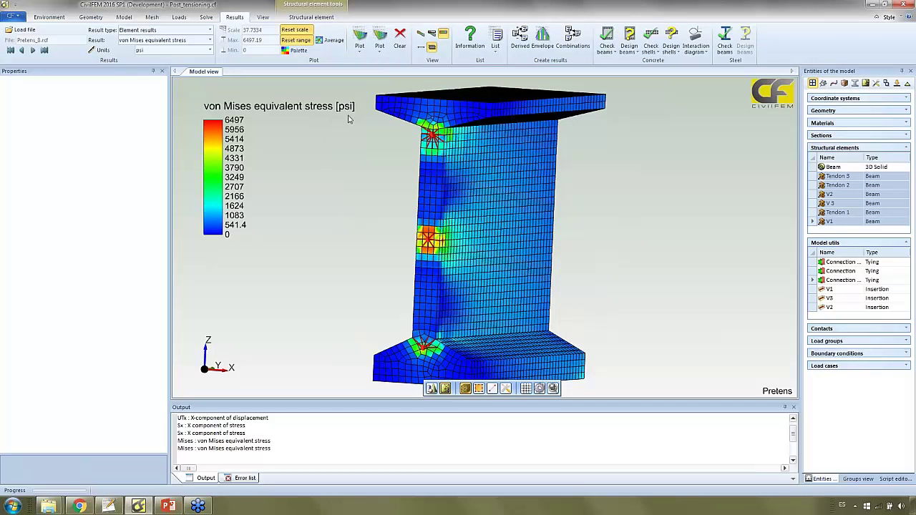
# Set the result units to MPa and plot the von Mises equivalent stress on the beam with averaged values.
pyautogui.moveTo(370, 144)
pyautogui.mouseDown(button='middle')
pyautogui.moveTo(350, 224)
pyautogui.moveTo(417, 234)
pyautogui.mouseUp(button='middle')
pyautogui.click(210, 50)
pyautogui.scroll(2, 206, 83)
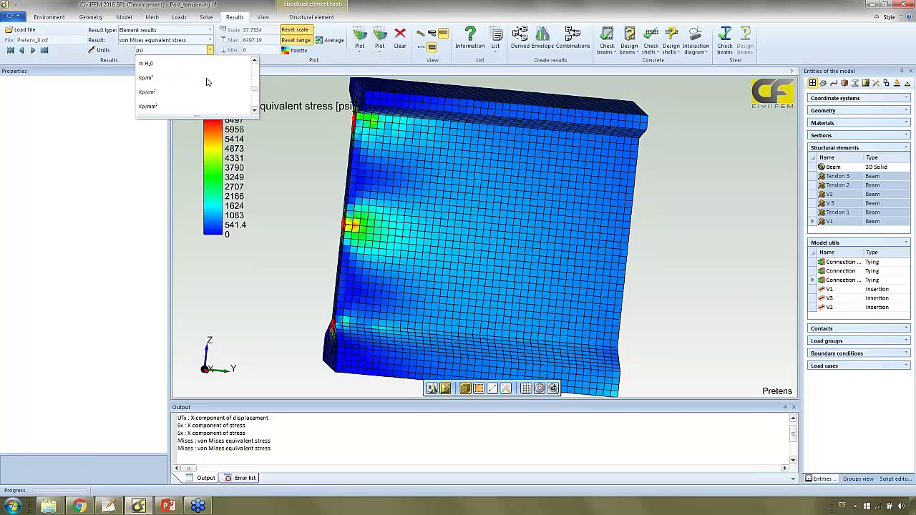
pyautogui.scroll(-3, 203, 90)
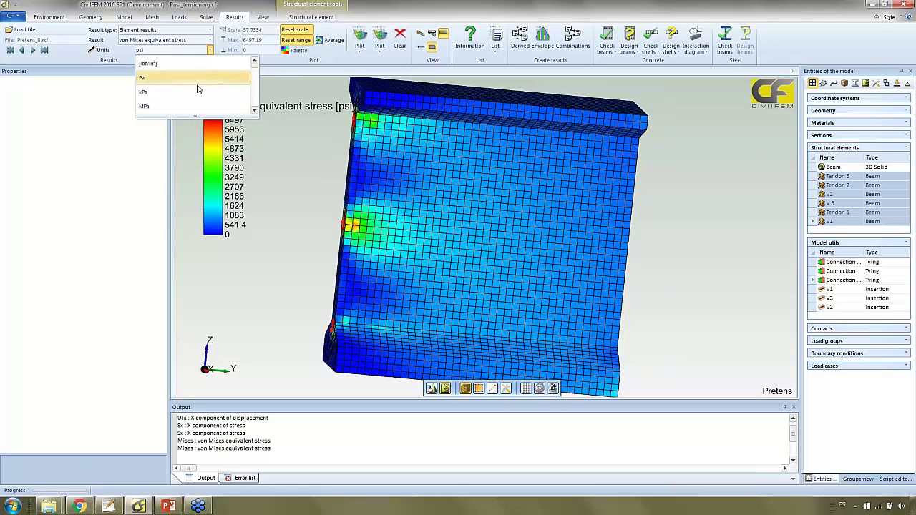
pyautogui.click(196, 107)
pyautogui.click(360, 34)
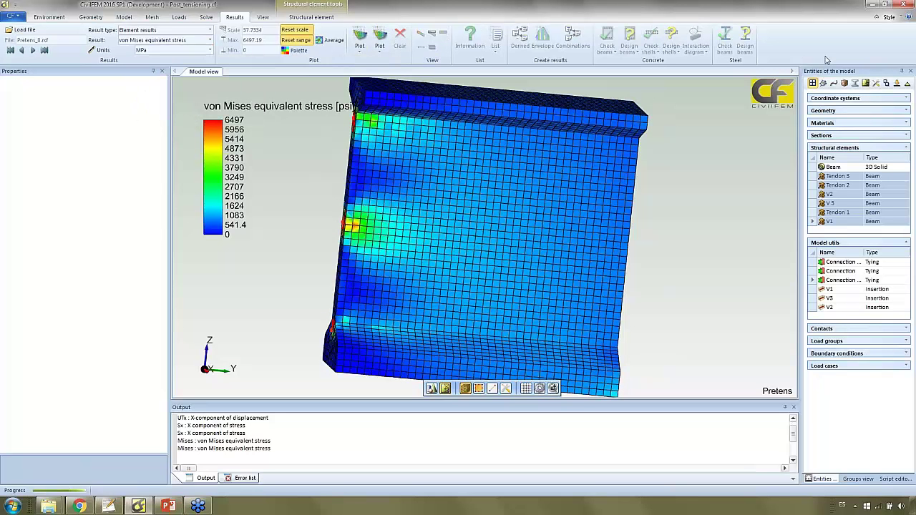
pyautogui.moveTo(533, 162); pyautogui.dragTo(572, 160, button='middle')
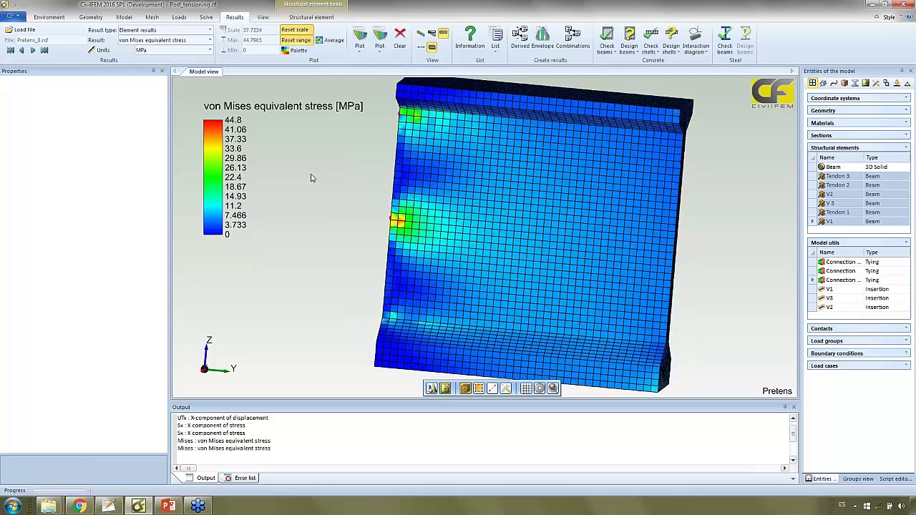
pyautogui.click(359, 40)
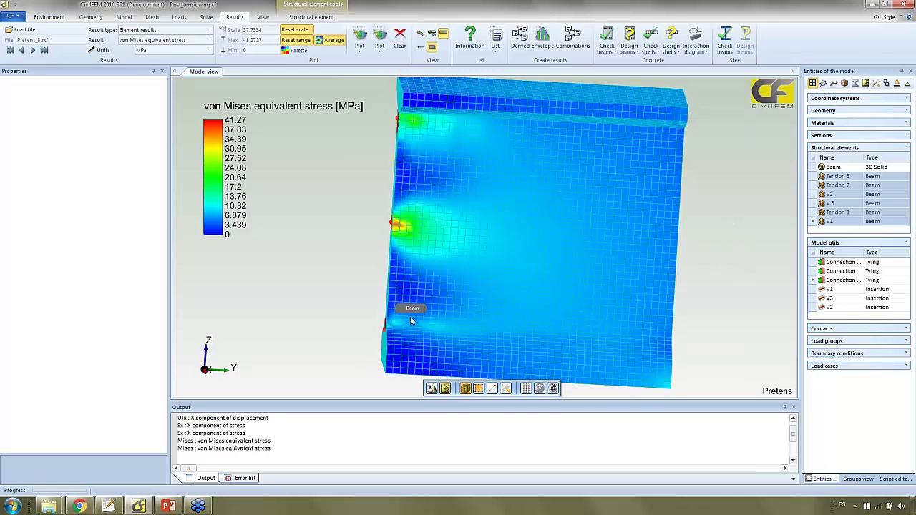
pyautogui.click(209, 40)
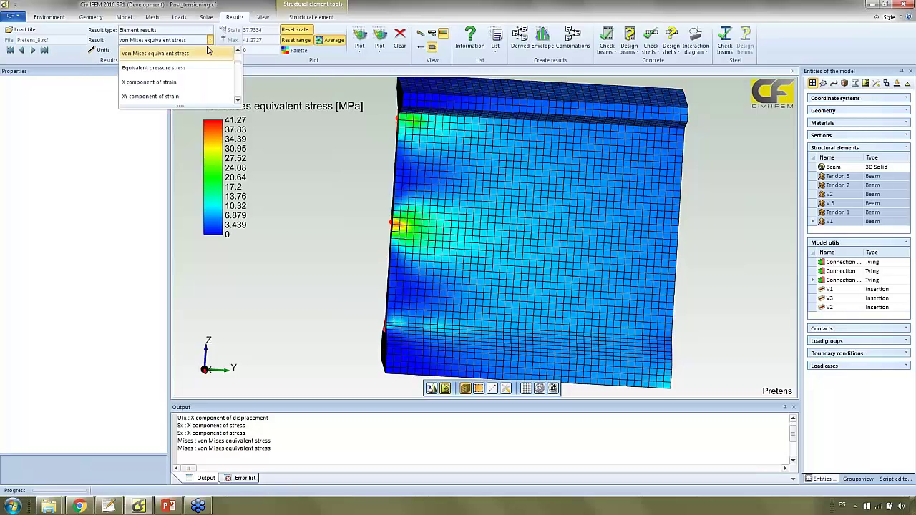
pyautogui.moveTo(184, 105); pyautogui.dragTo(183, 315)
pyautogui.scroll(1, 204, 245)
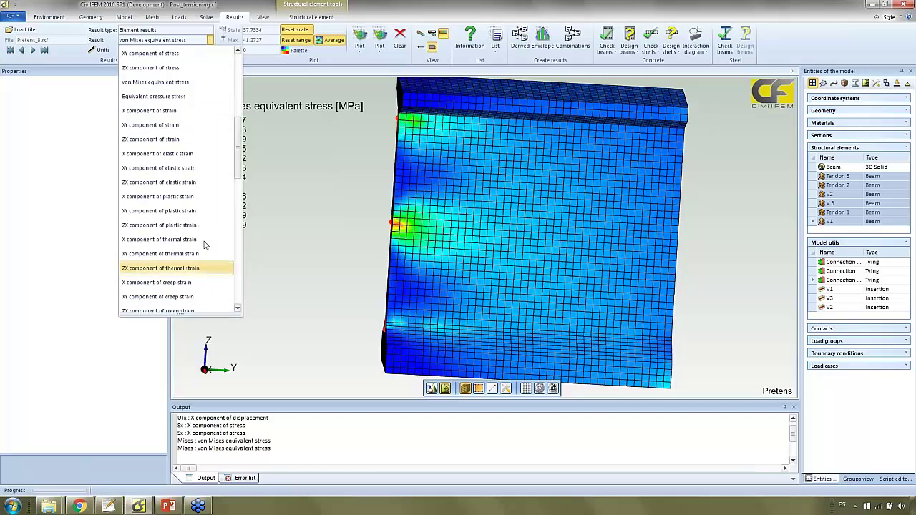
pyautogui.scroll(1, 204, 245)
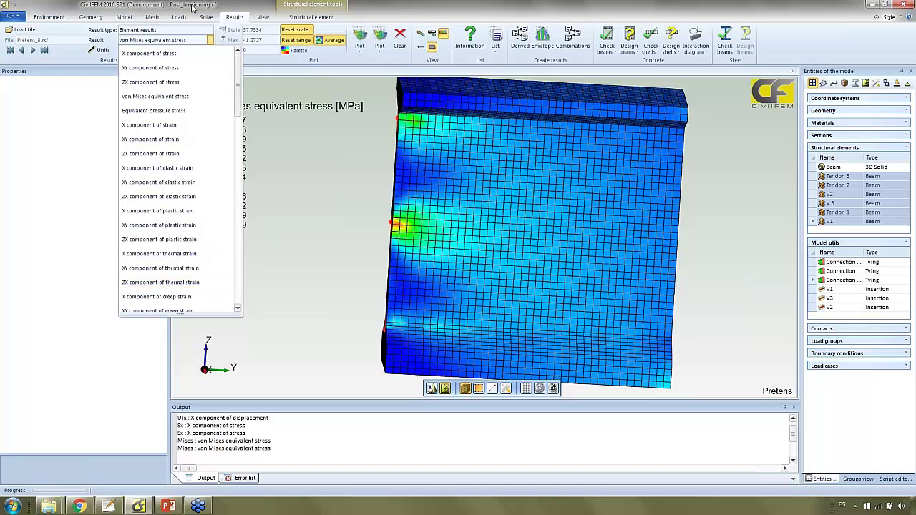
pyautogui.click(200, 34)
# Switch the result type to End results and plot the Z component of cracking strain on the beam.
pyautogui.click(204, 30)
pyautogui.click(197, 58)
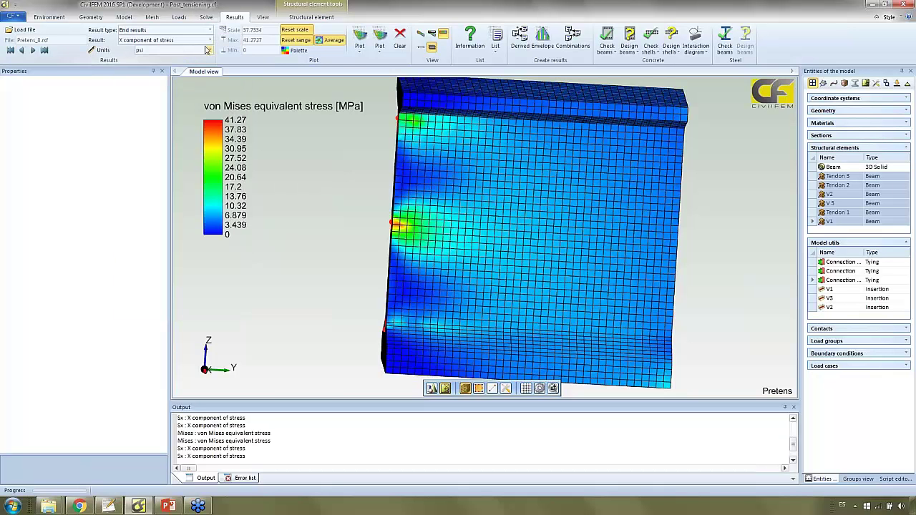
pyautogui.click(210, 41)
pyautogui.moveTo(185, 106); pyautogui.dragTo(211, 363)
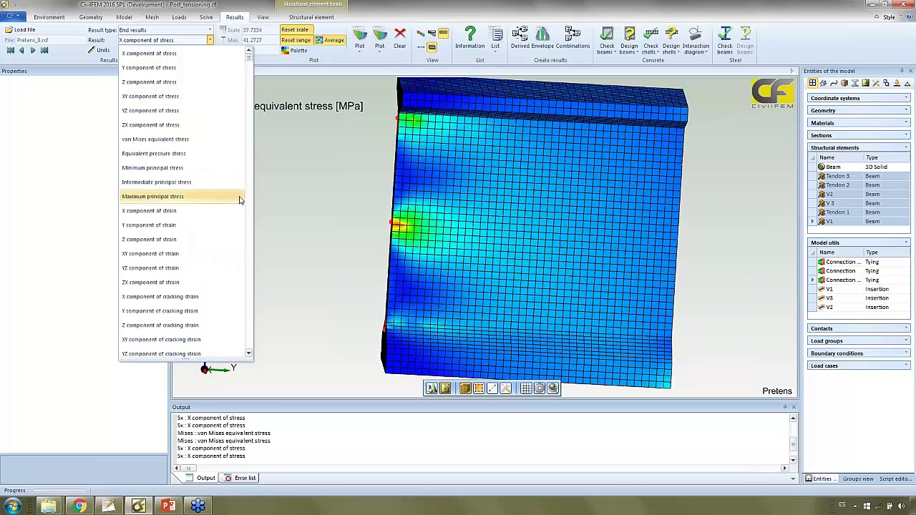
pyautogui.click(219, 326)
pyautogui.click(370, 51)
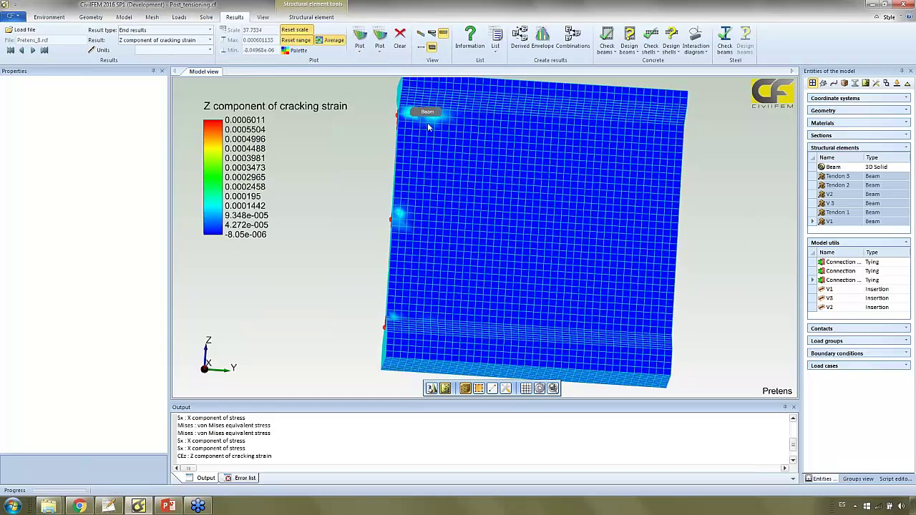
# Examine the Z cracking strain distribution around the three tendon anchorages from both sides of the beam.
pyautogui.moveTo(418, 359); pyautogui.dragTo(395, 325, button='middle')
pyautogui.moveTo(527, 336); pyautogui.dragTo(600, 321, button='middle')
pyautogui.moveTo(530, 326); pyautogui.dragTo(612, 185, button='middle')
pyautogui.moveTo(563, 141); pyautogui.dragTo(554, 127, button='middle')
pyautogui.moveTo(483, 206); pyautogui.dragTo(572, 126, button='middle')
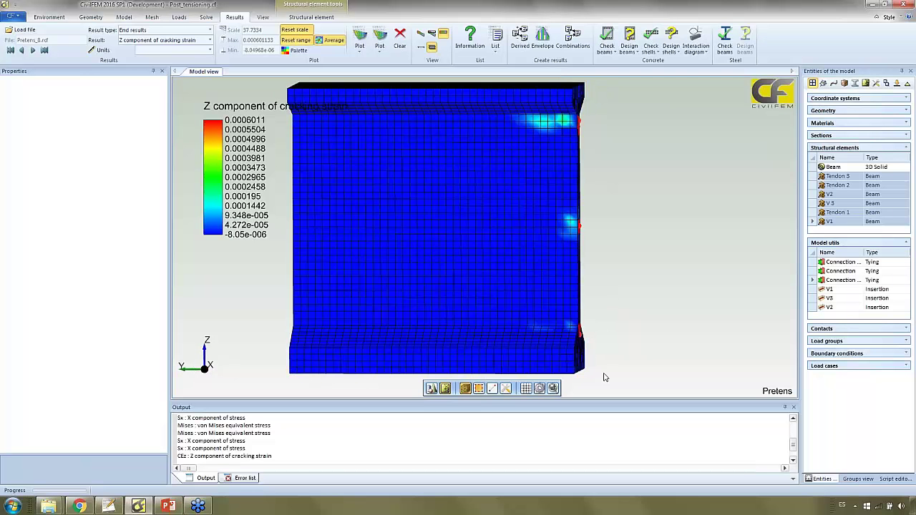
# Switch to the PowerPoint presentation and start the slide show from the Post-Tensioned Girder Anchorage Zone slide with the crack photos.
pyautogui.click(169, 506)
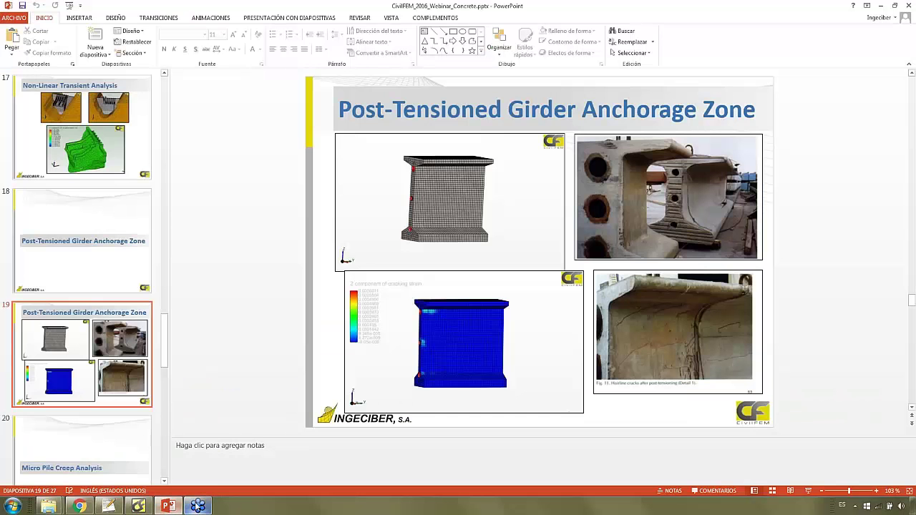
pyautogui.click(808, 491)
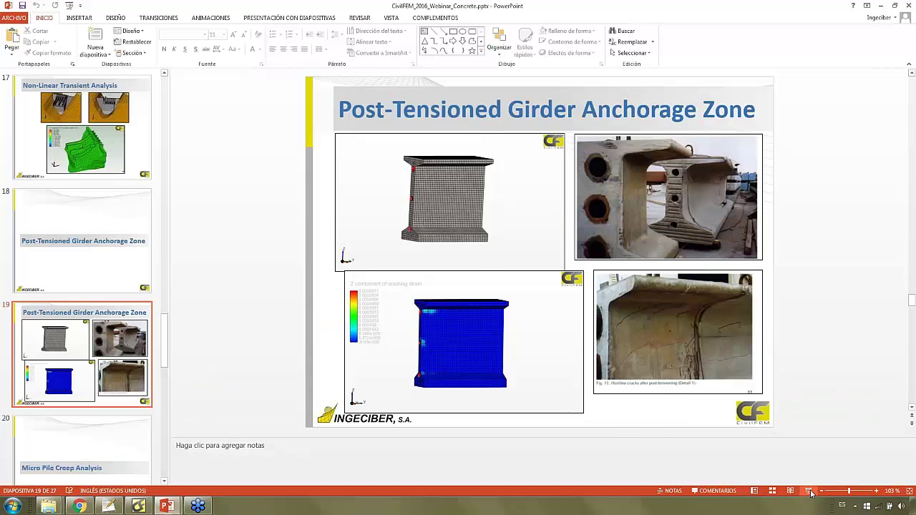